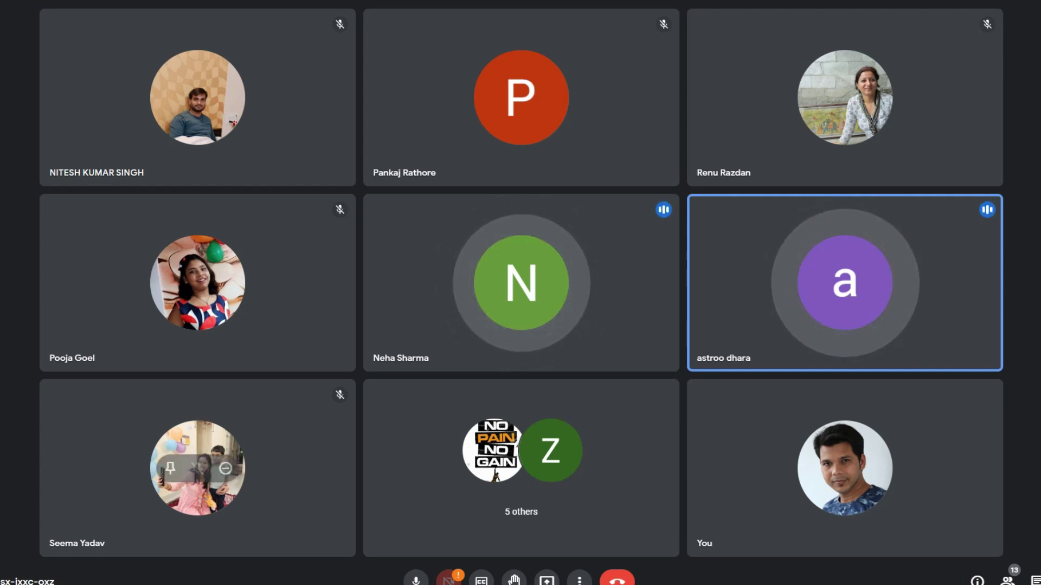
Step: Toggle the microphone with Ctrl+D until the 'Microphone on' notice shows
key(ctrl+d)
key(ctrl+d)
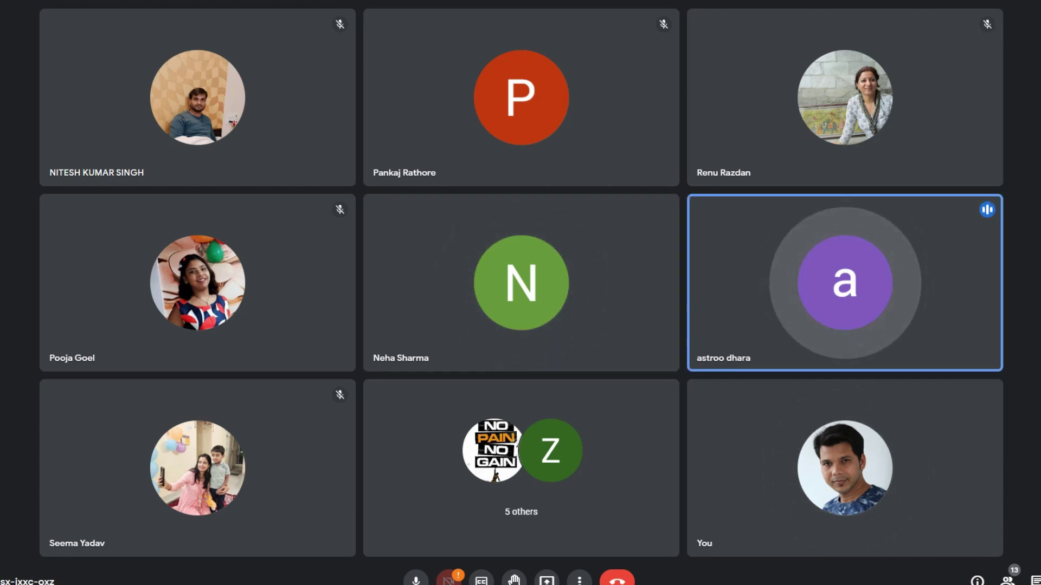
key(ctrl+d)
key(ctrl+d)
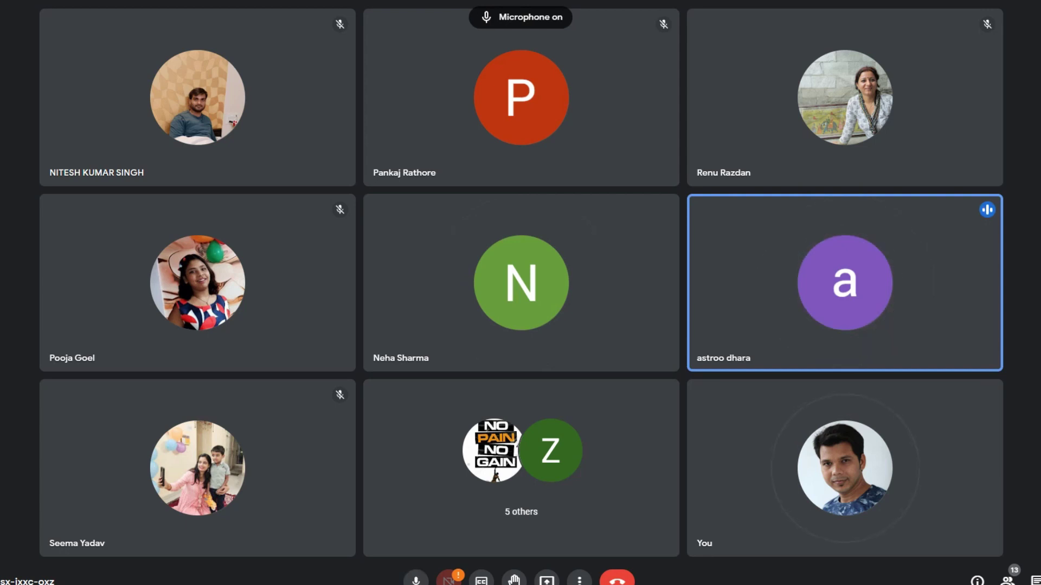